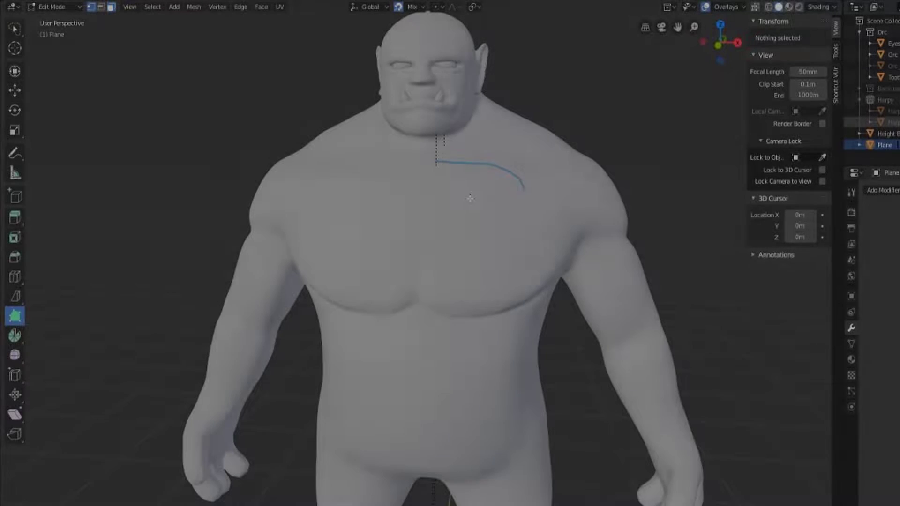
pyautogui.moveTo(474, 197); pyautogui.dragTo(478, 195, button='middle')
pyautogui.moveTo(462, 158); pyautogui.dragTo(476, 187, button='middle')
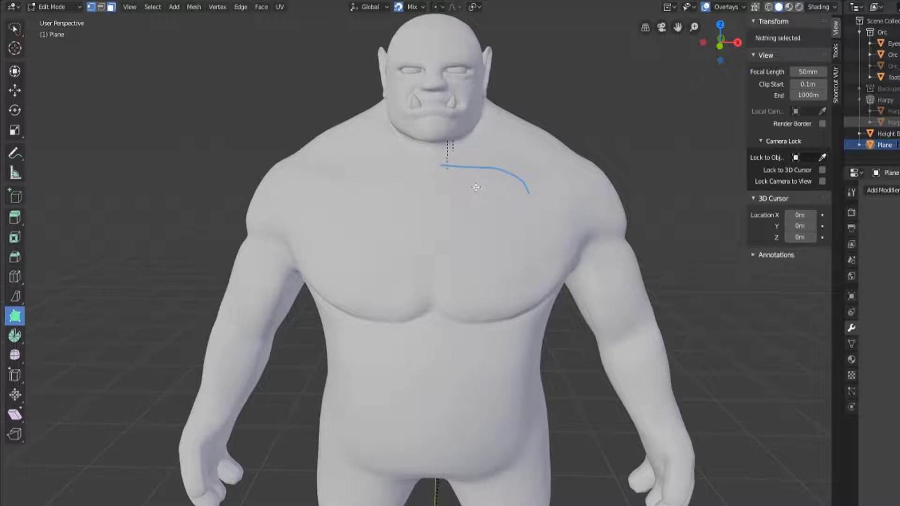
pyautogui.scroll(-4, 476, 187)
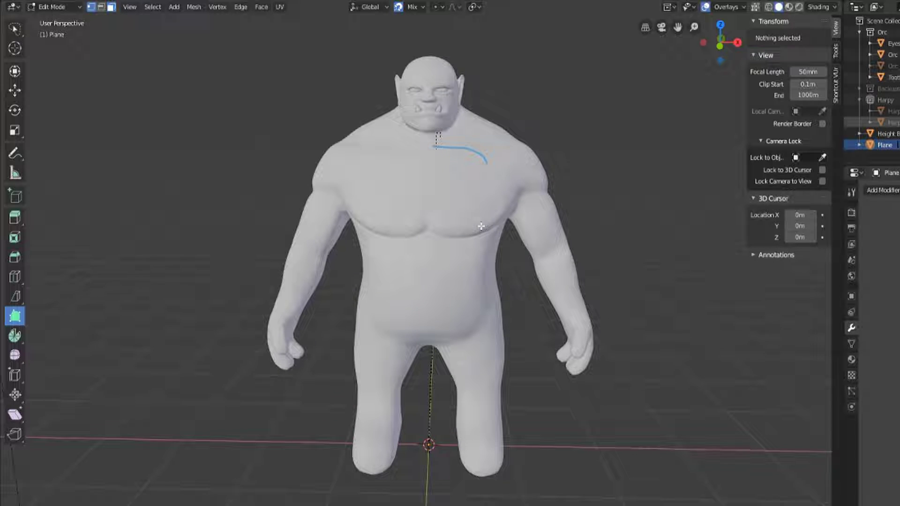
pyautogui.scroll(3, 483, 226)
pyautogui.keyDown('shift'); pyautogui.moveTo(483, 223); pyautogui.dragTo(484, 251, button='middle'); pyautogui.keyUp('shift')
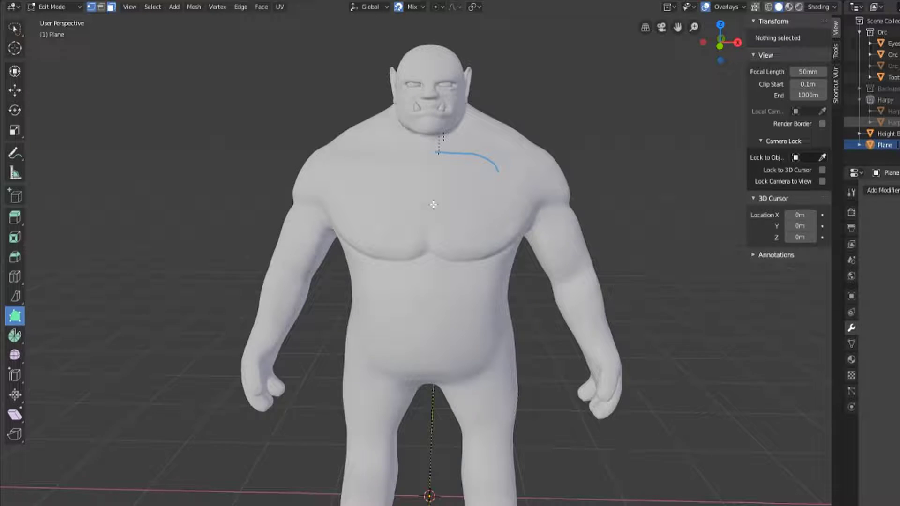
pyautogui.scroll(2, 436, 278)
pyautogui.scroll(-5, 436, 278)
pyautogui.scroll(-1, 436, 277)
pyautogui.press('Tab')
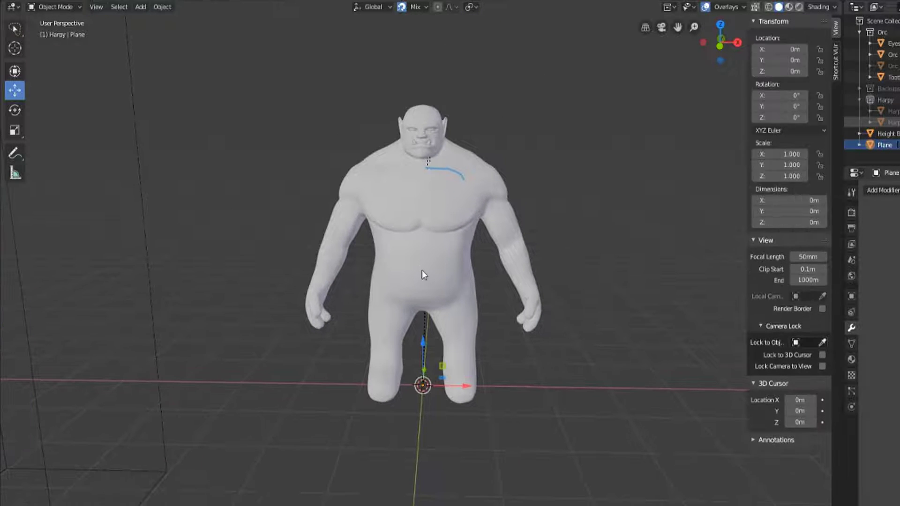
pyautogui.press('Tab')
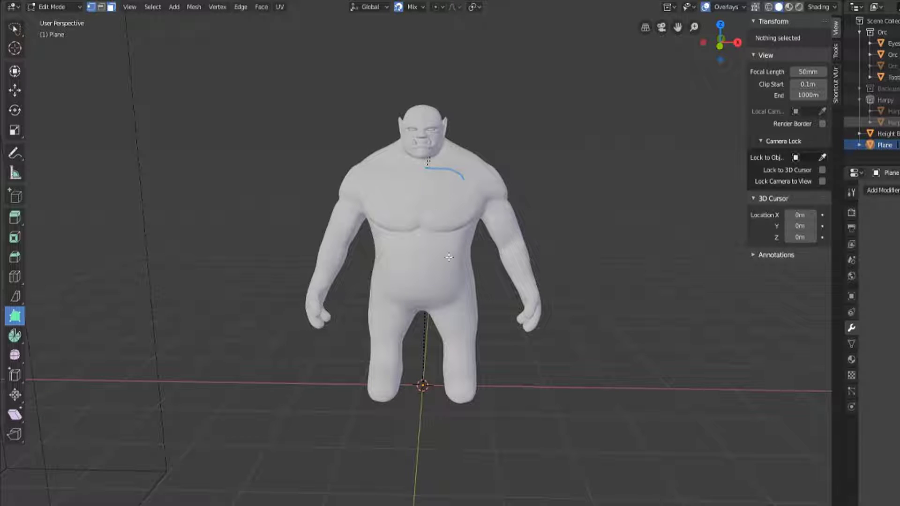
pyautogui.scroll(6, 449, 255)
pyautogui.scroll(-1, 458, 281)
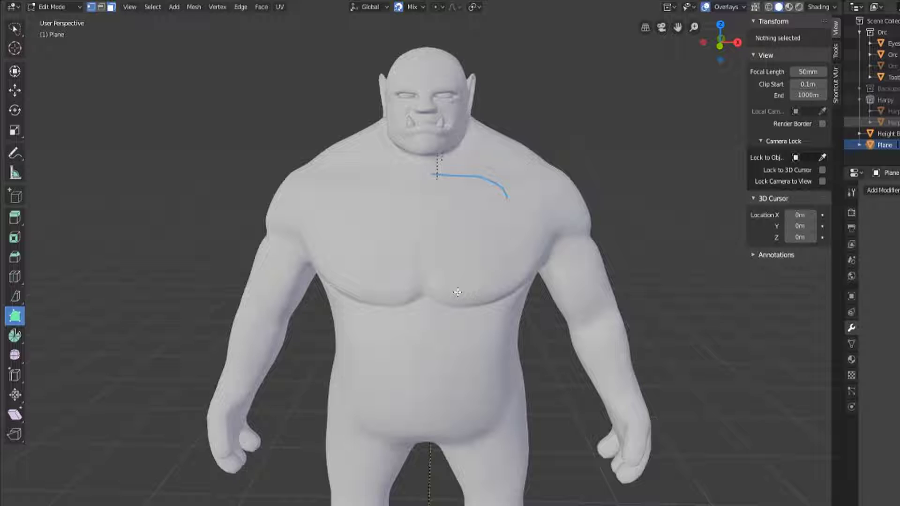
pyautogui.scroll(1, 457, 288)
pyautogui.keyDown('shift'); pyautogui.moveTo(461, 253); pyautogui.dragTo(453, 295, button='middle'); pyautogui.keyUp('shift')
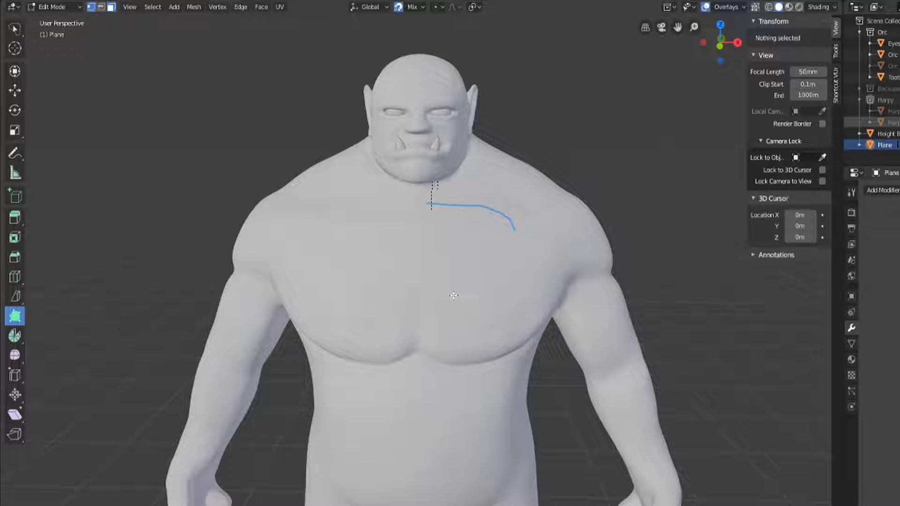
# Review the snapping options for snap elements, target and projection.
pyautogui.click(415, 10)
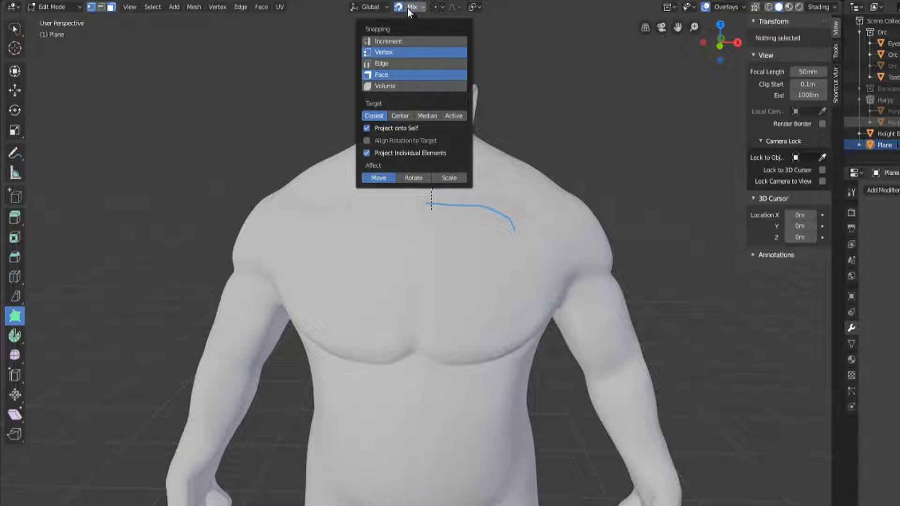
pyautogui.click(405, 10)
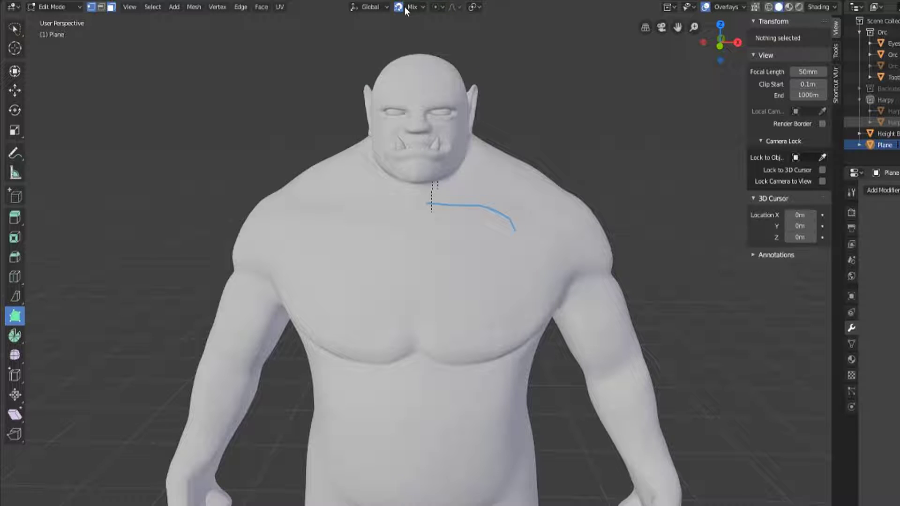
pyautogui.click(420, 8)
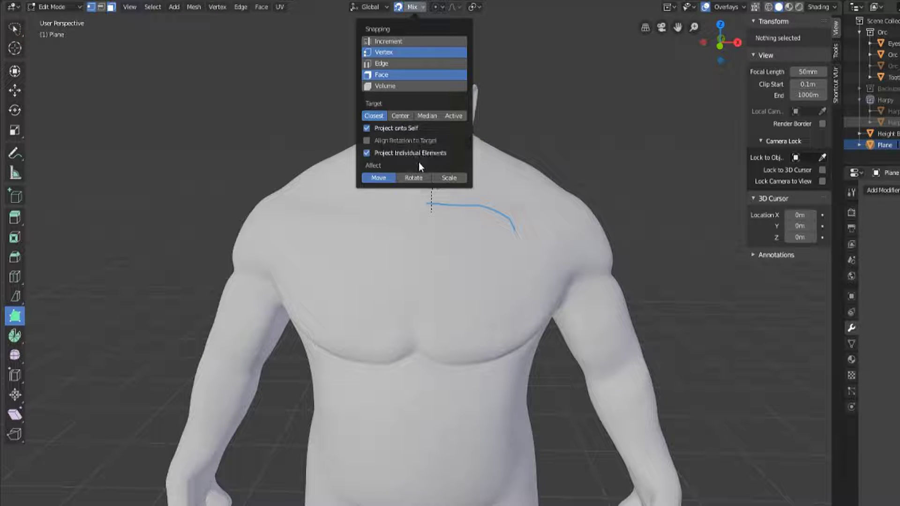
pyautogui.click(415, 7)
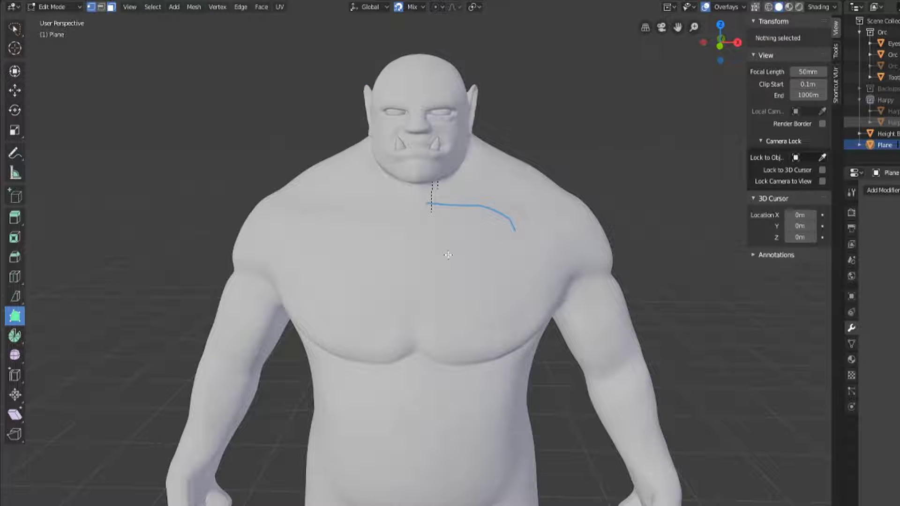
# Place four vertices on the upper chest just beside the centre line and fill them as the first face of the patch.
pyautogui.scroll(4, 448, 255)
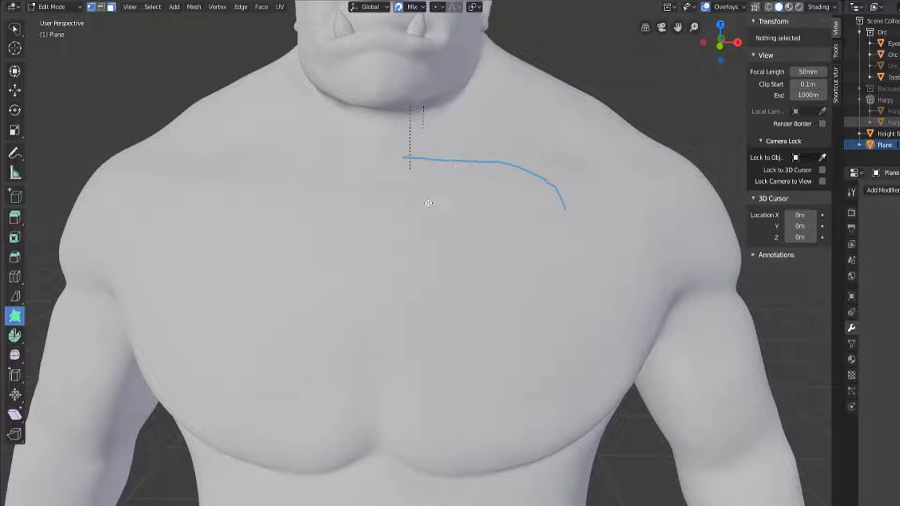
pyautogui.keyDown('ctrl'); pyautogui.click(392, 158); pyautogui.keyUp('ctrl')
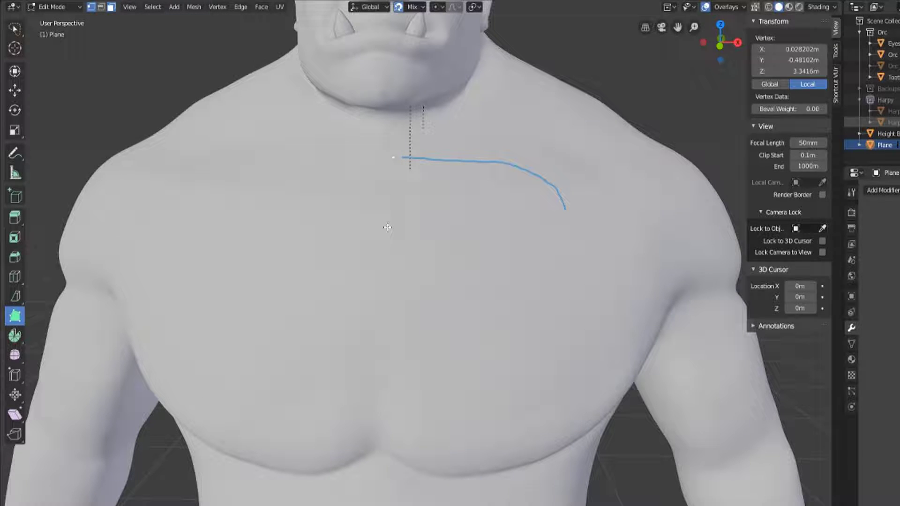
pyautogui.keyDown('ctrl'); pyautogui.click(388, 269); pyautogui.keyUp('ctrl')
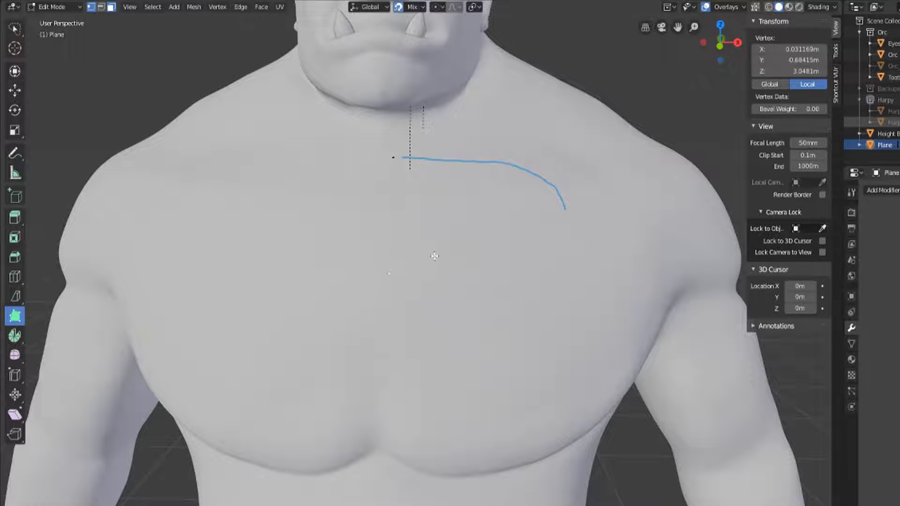
pyautogui.keyDown('ctrl'); pyautogui.click(466, 155); pyautogui.keyUp('ctrl')
pyautogui.keyDown('ctrl'); pyautogui.click(476, 271); pyautogui.keyUp('ctrl')
pyautogui.keyDown('shift'); pyautogui.click(388, 270); pyautogui.keyUp('shift')
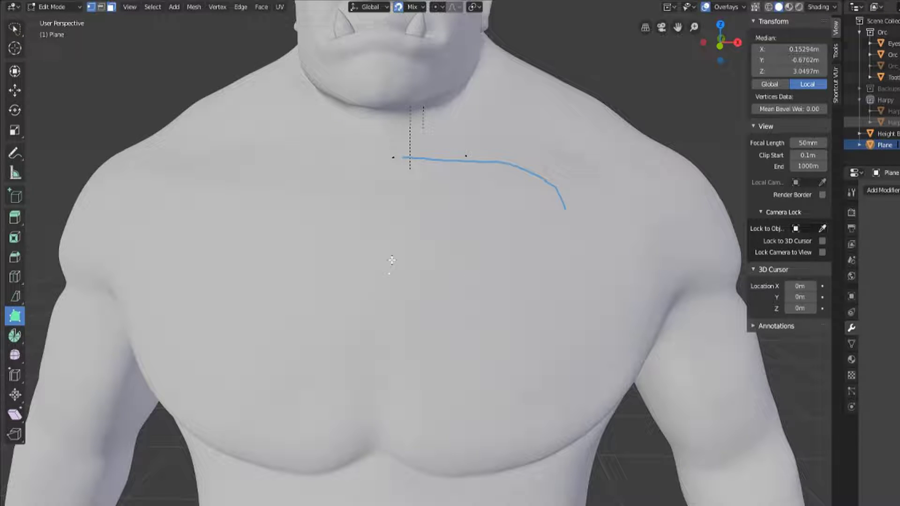
pyautogui.keyDown('shift'); pyautogui.click(393, 158); pyautogui.keyUp('shift')
pyautogui.keyDown('shift'); pyautogui.click(466, 155); pyautogui.keyUp('shift')
pyautogui.press('f')
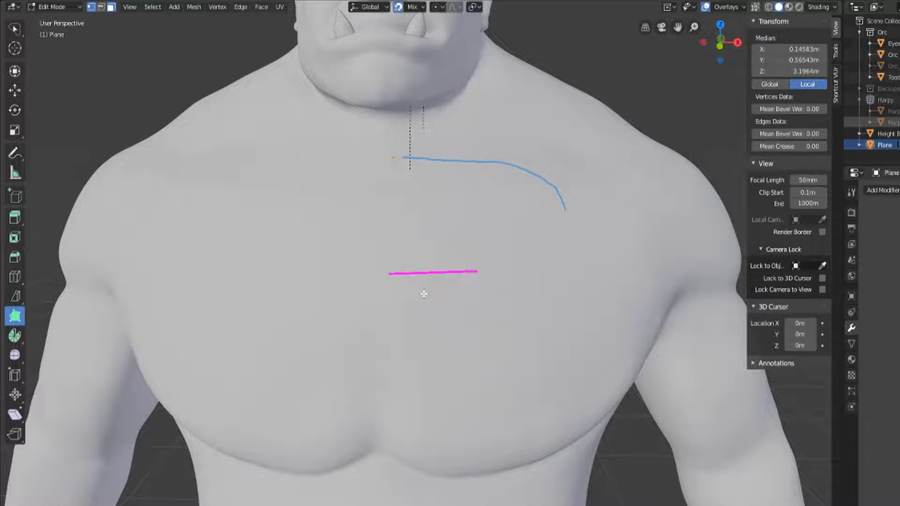
# Extend the patch with Poly Build, adding three rows down to the pectoral's lower crease and one quad outward beside the second row.
pyautogui.keyDown('shift'); pyautogui.moveTo(441, 300); pyautogui.dragTo(427, 201, button='middle'); pyautogui.keyUp('shift')
pyautogui.moveTo(427, 200); pyautogui.dragTo(385, 256)
pyautogui.moveTo(429, 220); pyautogui.dragTo(474, 261)
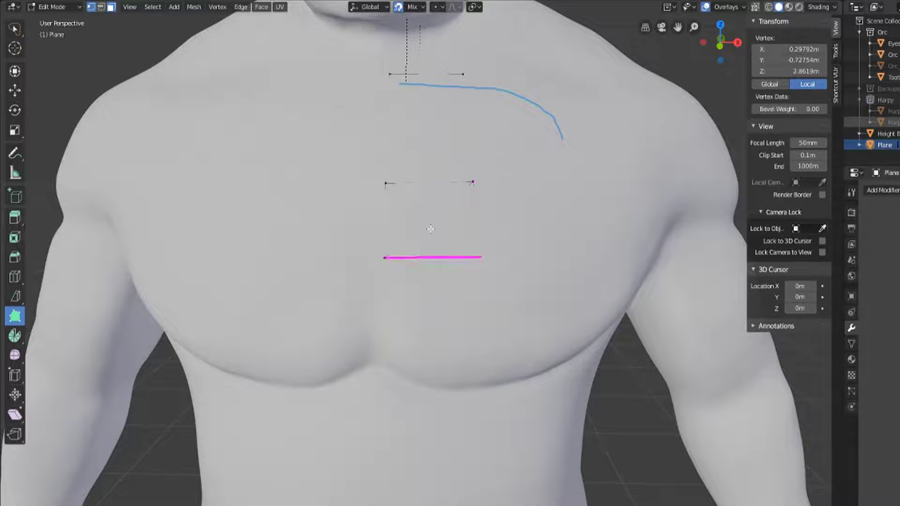
pyautogui.keyDown('ctrl'); pyautogui.moveTo(410, 264); pyautogui.dragTo(484, 342); pyautogui.keyUp('ctrl')
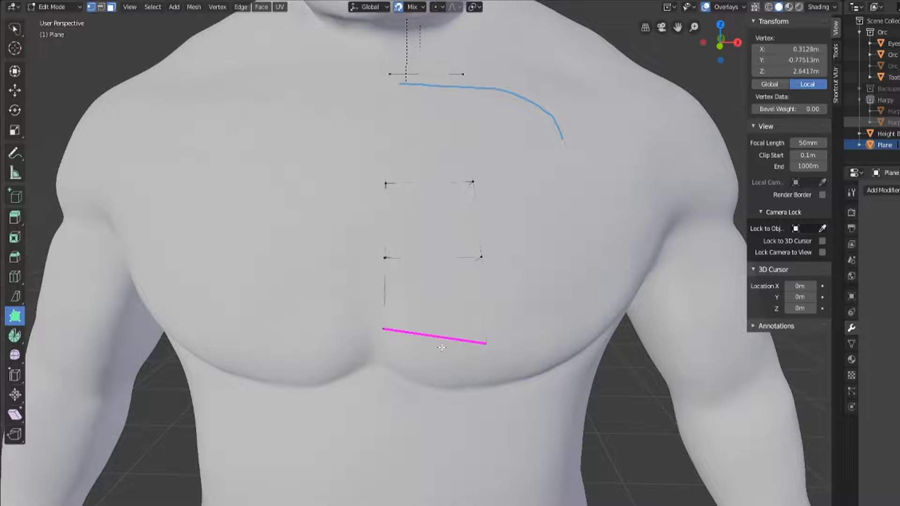
pyautogui.keyDown('ctrl'); pyautogui.moveTo(416, 337); pyautogui.dragTo(380, 363); pyautogui.keyUp('ctrl')
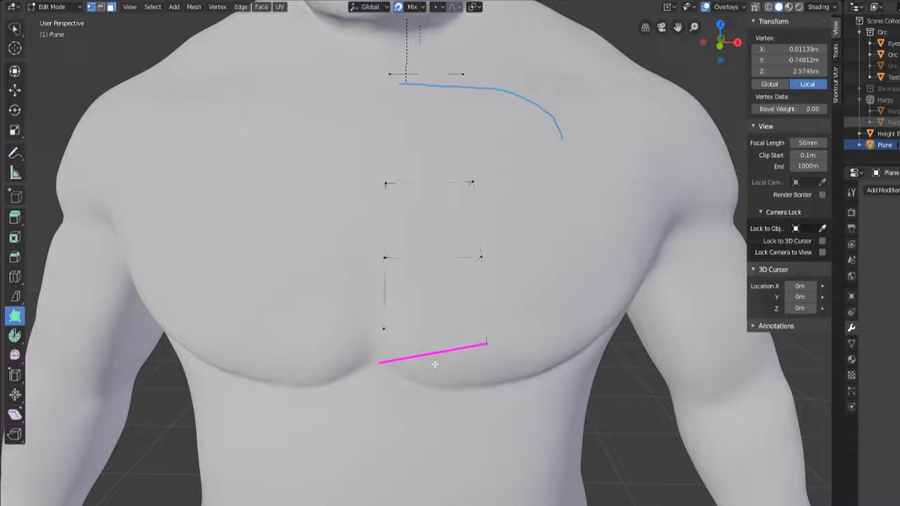
pyautogui.keyDown('ctrl'); pyautogui.moveTo(435, 358); pyautogui.dragTo(482, 395); pyautogui.keyUp('ctrl')
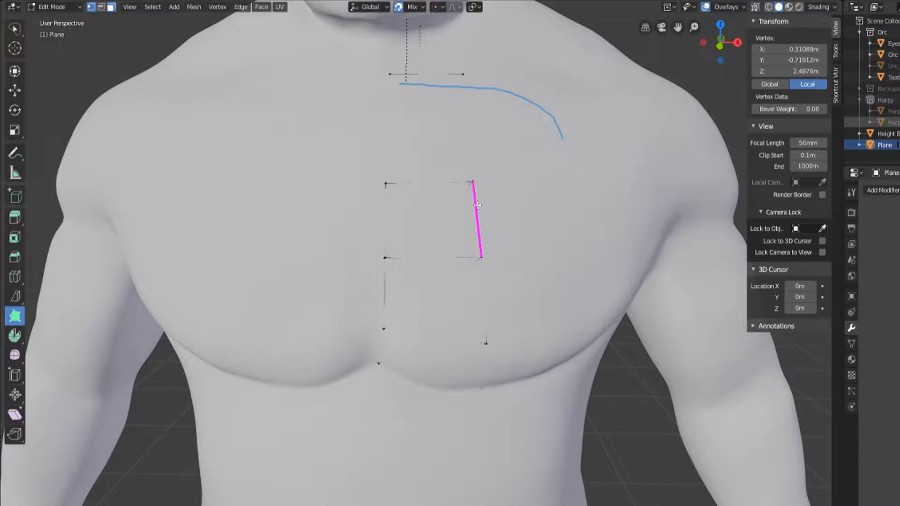
pyautogui.moveTo(477, 206); pyautogui.dragTo(556, 178)
pyautogui.moveTo(532, 216); pyautogui.dragTo(565, 255)
# Select the whole patch and apply Tris to Quads to its faces.
pyautogui.moveTo(547, 228); pyautogui.dragTo(428, 262, button='middle')
pyautogui.press('a')
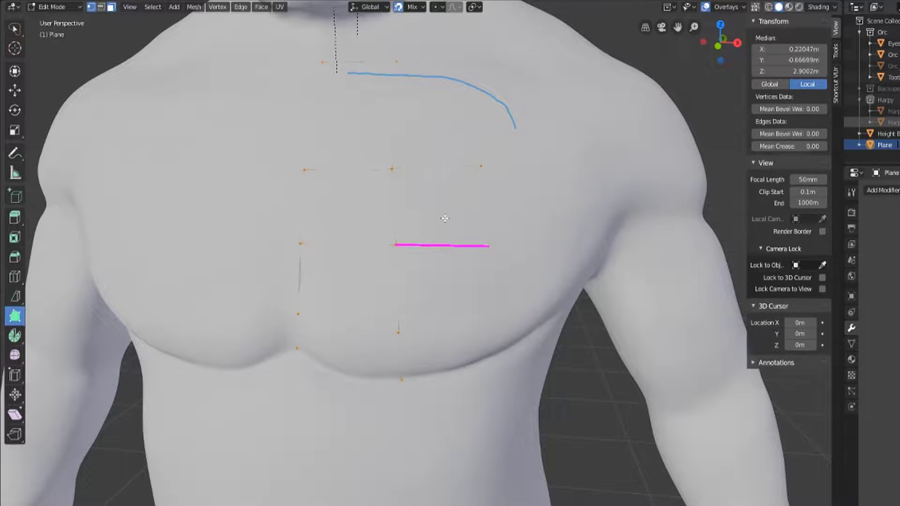
pyautogui.rightClick(462, 244)
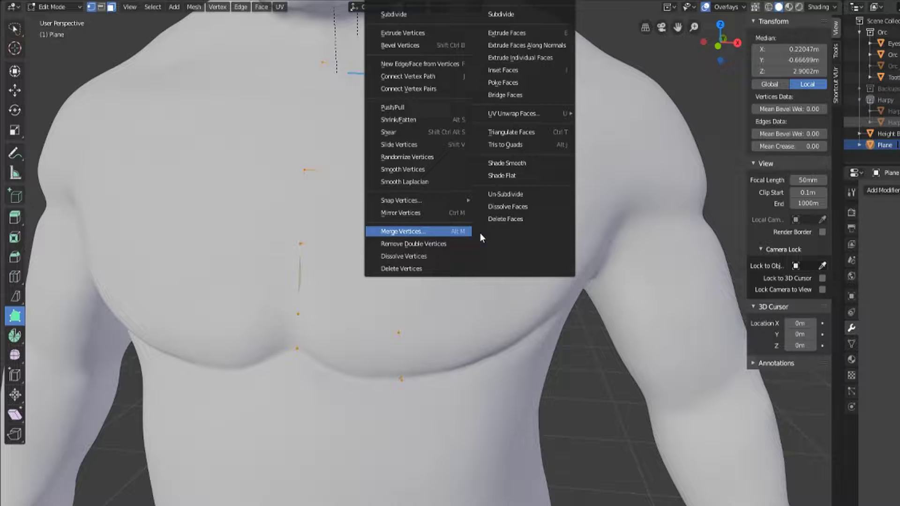
pyautogui.click(522, 147)
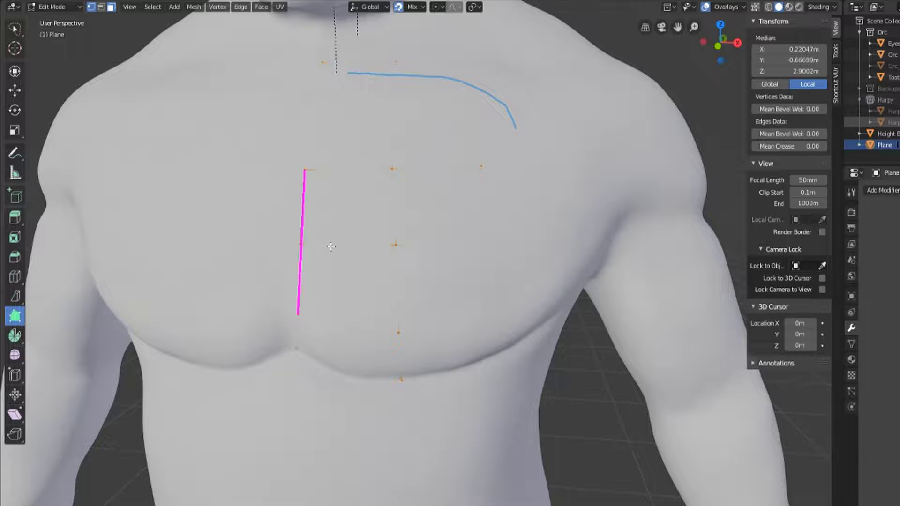
# Hide the orc body, remove double vertices from the selected patch, and show the body again.
pyautogui.moveTo(418, 193); pyautogui.dragTo(437, 235, button='middle')
pyautogui.click(898, 54)
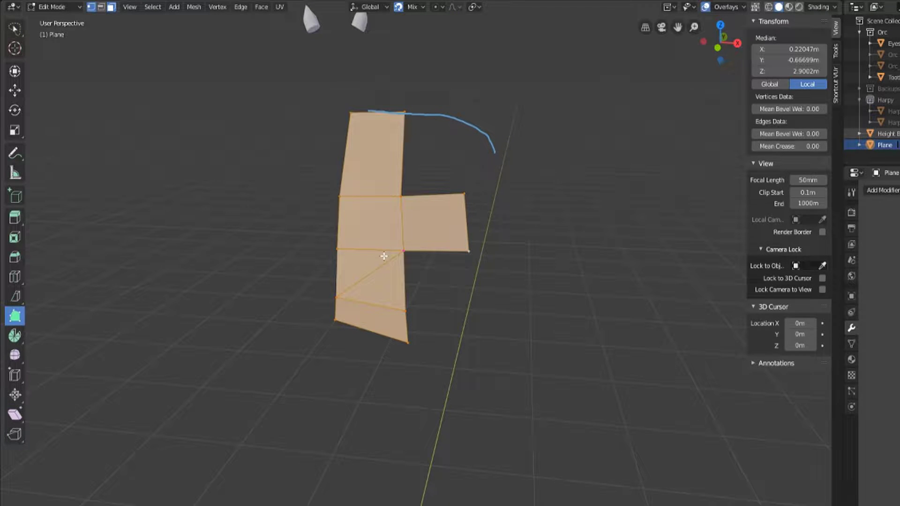
pyautogui.scroll(4, 426, 297)
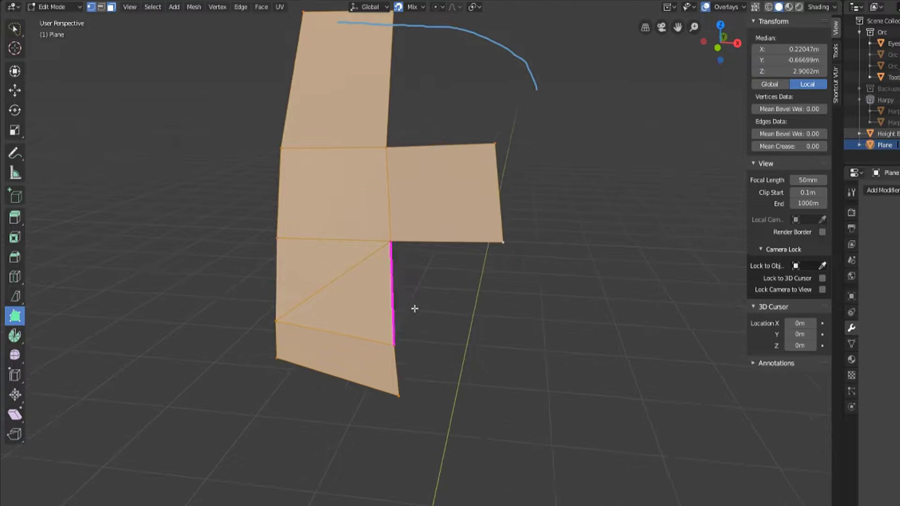
pyautogui.rightClick(438, 180)
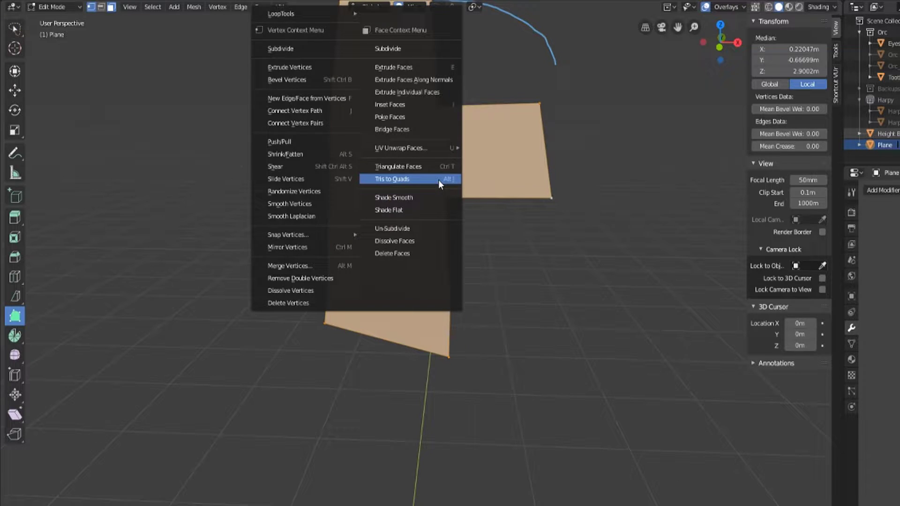
pyautogui.click(327, 277)
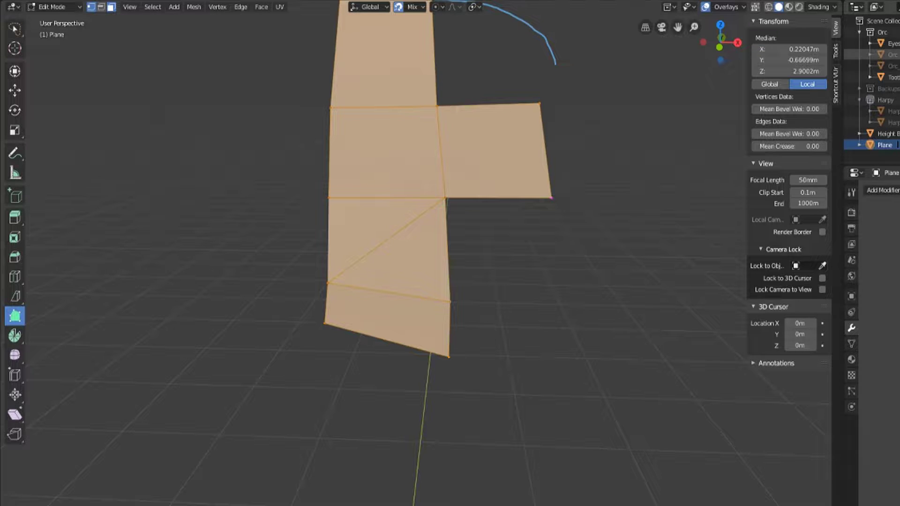
pyautogui.click(897, 55)
# Extend the patch's outer column down to the pectoral's lower crease with Poly Build.
pyautogui.scroll(-2, 457, 212)
pyautogui.moveTo(457, 212); pyautogui.dragTo(422, 157, button='middle')
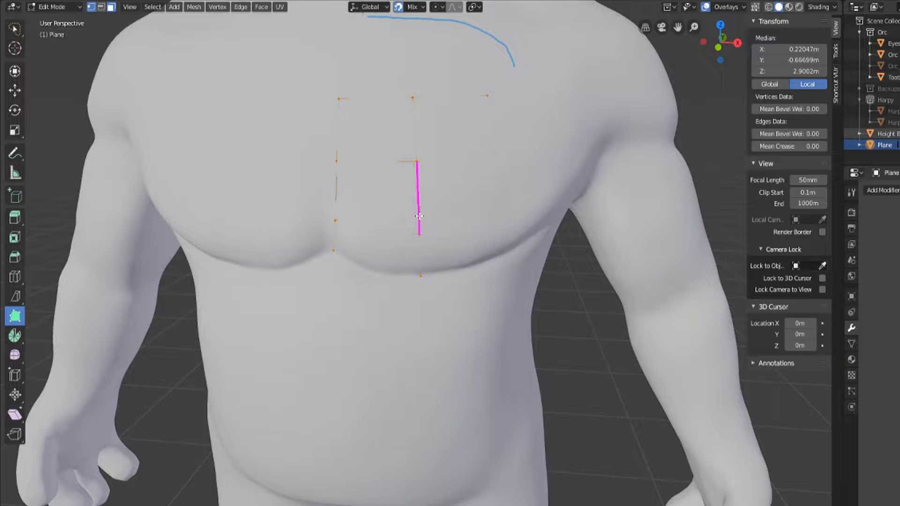
pyautogui.moveTo(422, 208); pyautogui.dragTo(497, 165)
pyautogui.moveTo(465, 196); pyautogui.dragTo(497, 256)
pyautogui.moveTo(496, 225); pyautogui.dragTo(502, 211, button='middle')
# Remove double vertices from the whole patch and try to convert its triangles to quads.
pyautogui.press('a')
pyautogui.rightClick(505, 214)
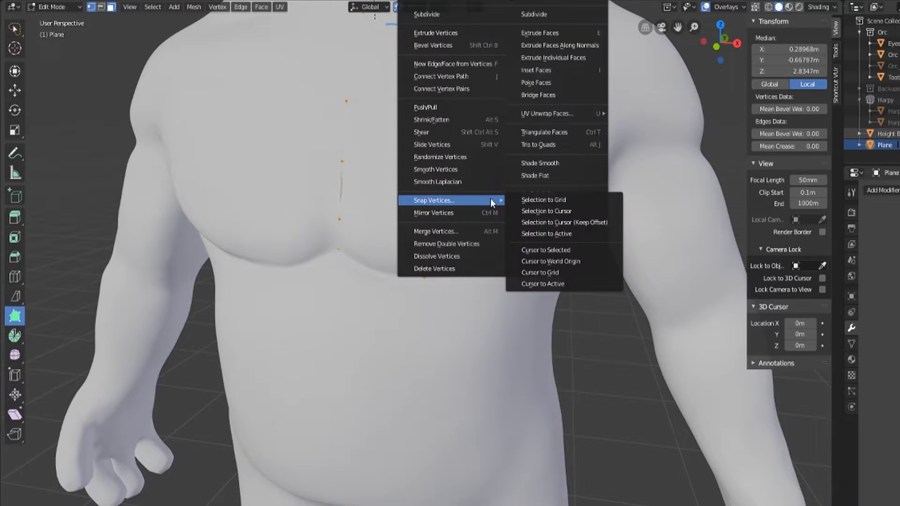
pyautogui.click(459, 248)
pyautogui.rightClick(477, 191)
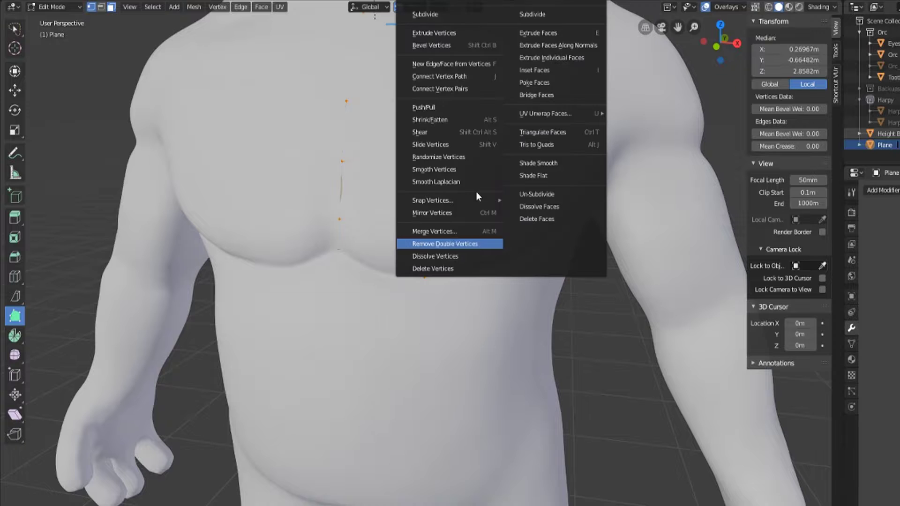
pyautogui.click(546, 134)
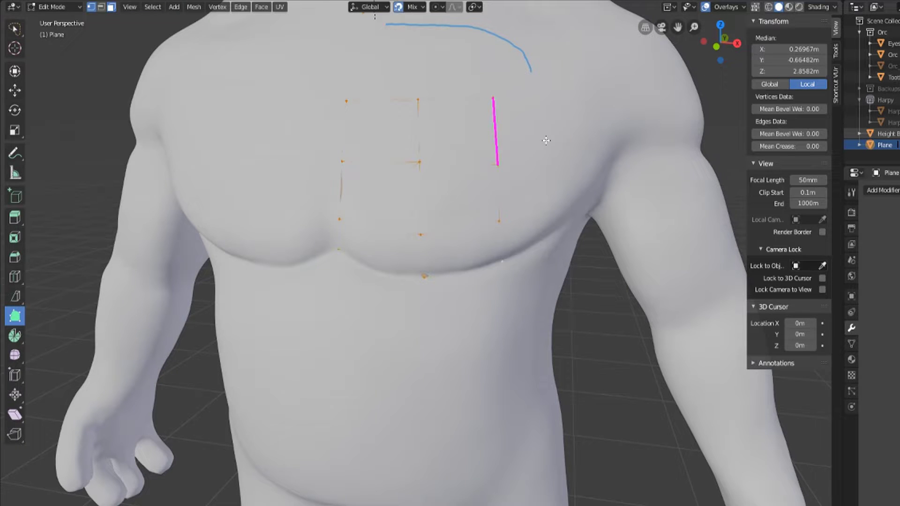
# Hide the orc body and examine the chest patch from the side and front.
pyautogui.click(898, 55)
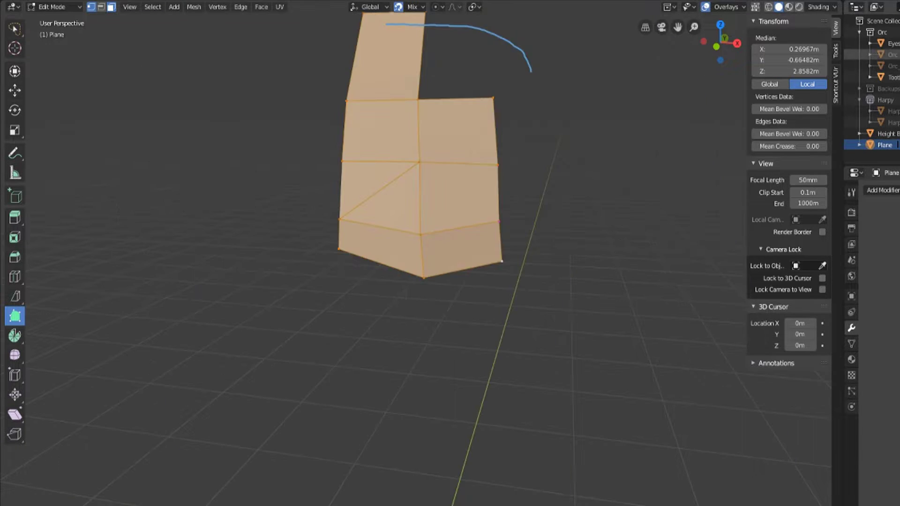
pyautogui.moveTo(448, 203); pyautogui.dragTo(478, 215, button='middle')
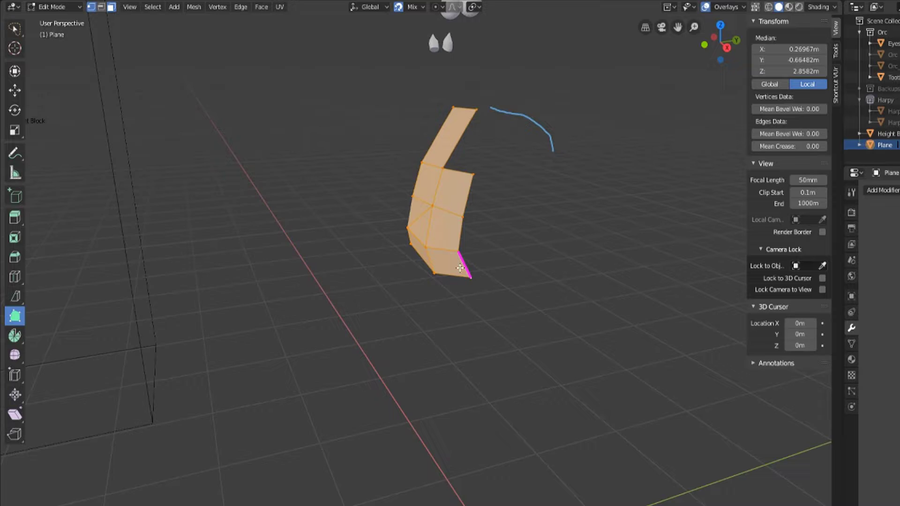
pyautogui.moveTo(487, 270); pyautogui.dragTo(577, 263, button='middle')
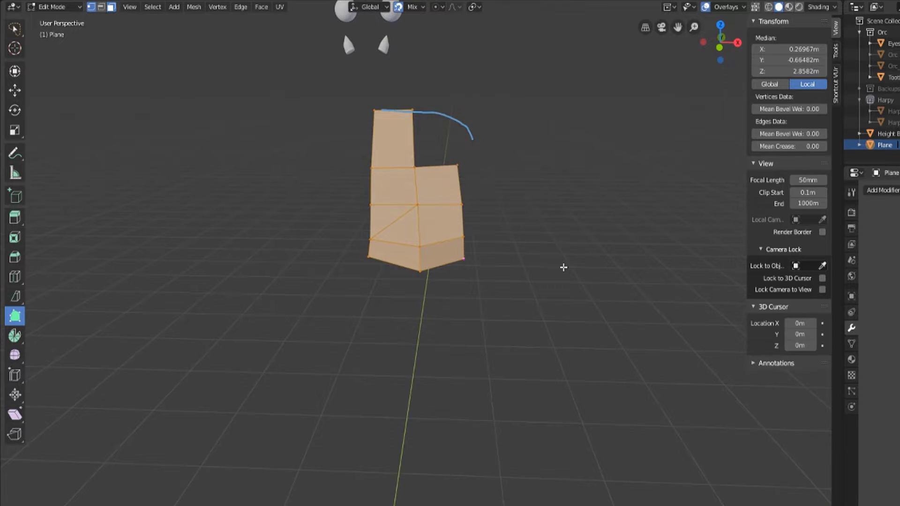